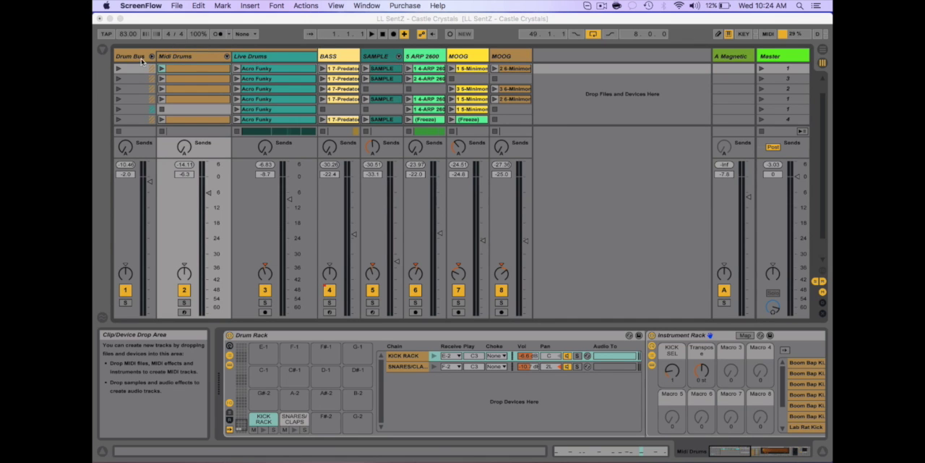
- Find the Compressor by searching the browser for COMP and add it to the Live Drums track
click(104, 52)
click(103, 51)
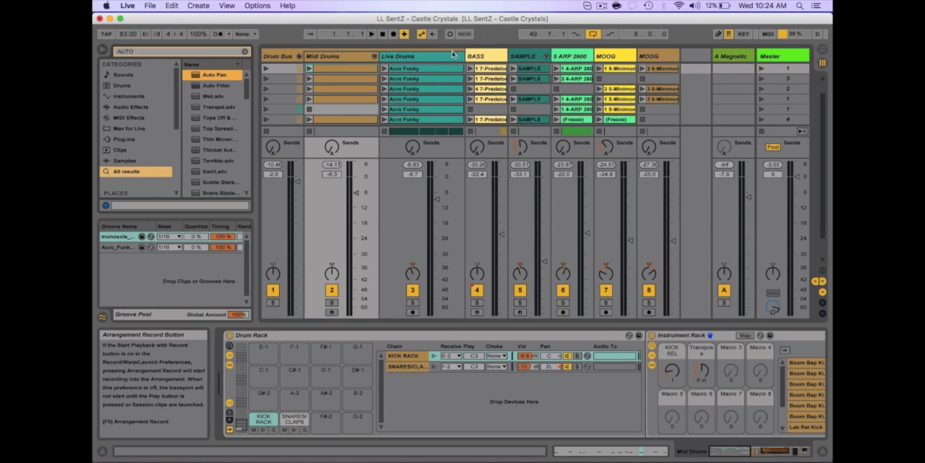
key(super+f)
text(COMP)
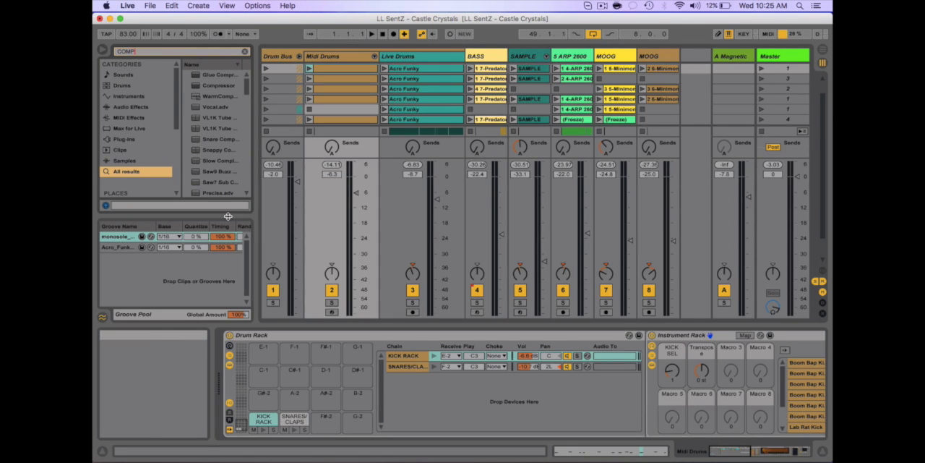
drag(214, 88, 403, 53)
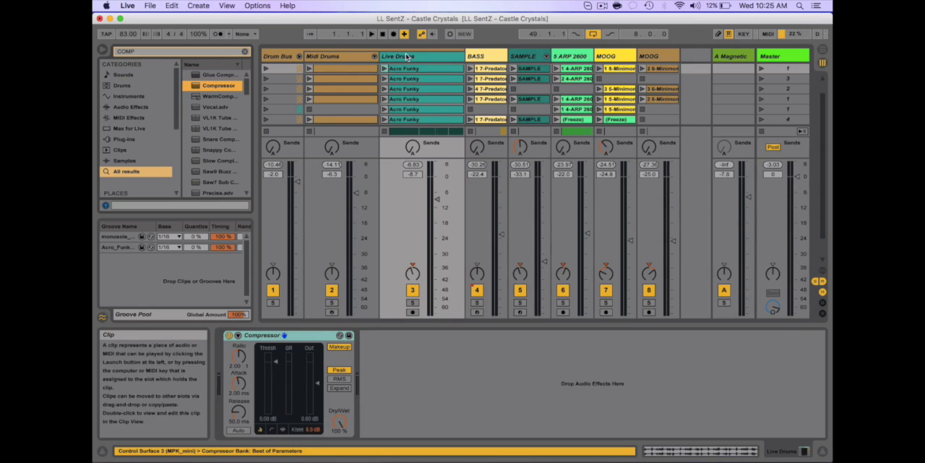
- Enable the Compressor's sidechain and take its input from Midi Drums, tapped at Drum Rack | KICK RACK | Pre FX
click(238, 336)
click(249, 347)
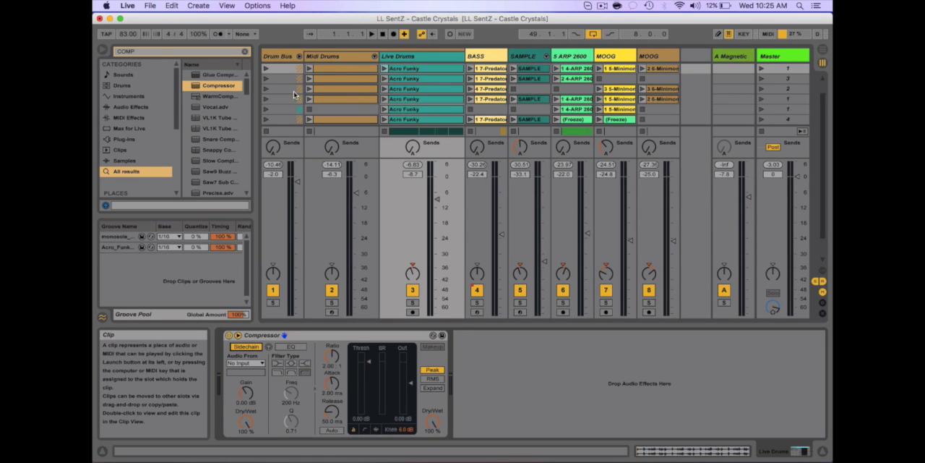
click(244, 362)
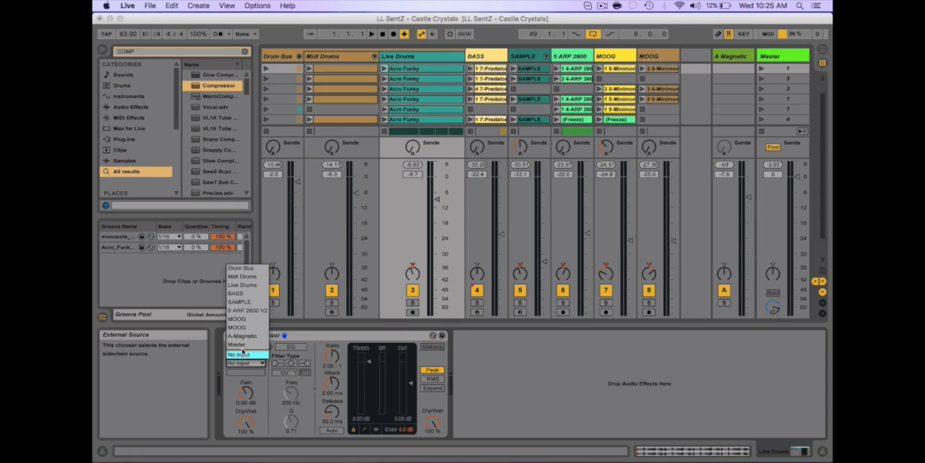
click(291, 343)
click(248, 365)
click(243, 277)
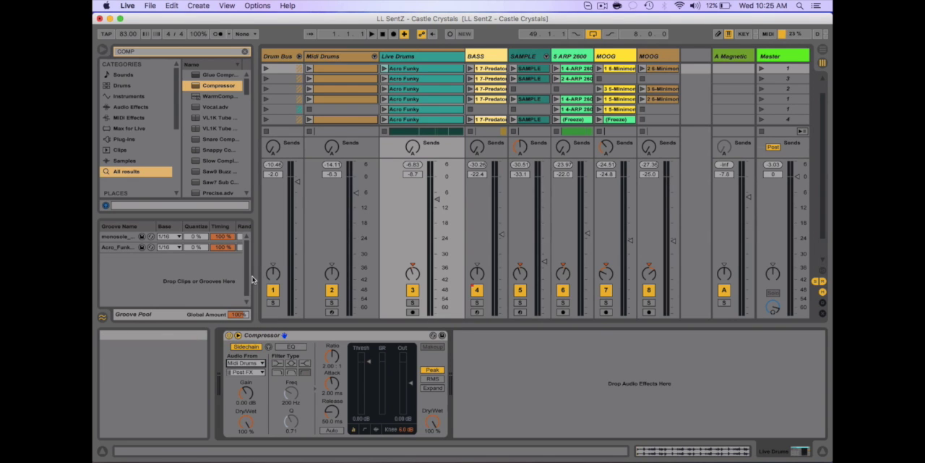
click(250, 373)
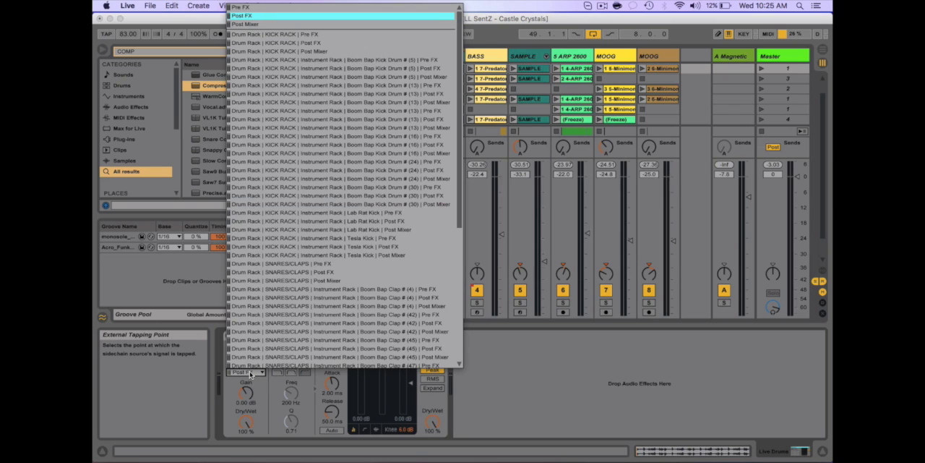
click(299, 35)
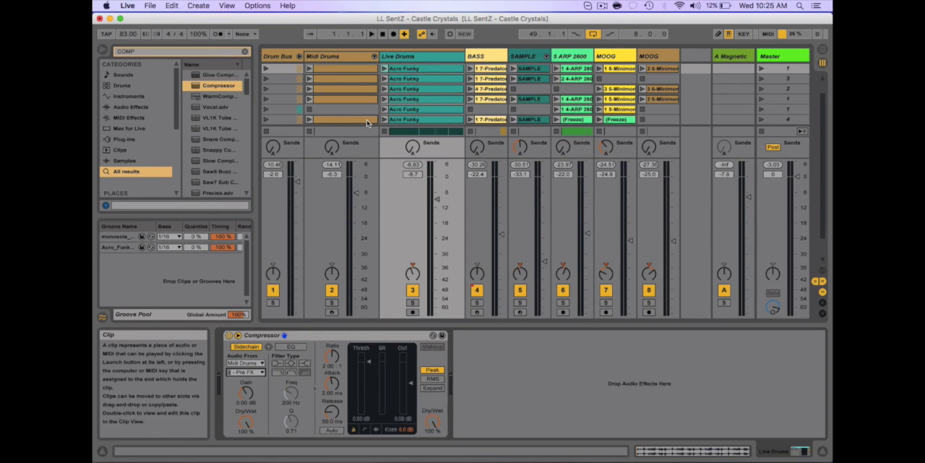
- Play the arrangement from about bar 9 and solo the Drum Bus track to hear only the drums
key(Tab)
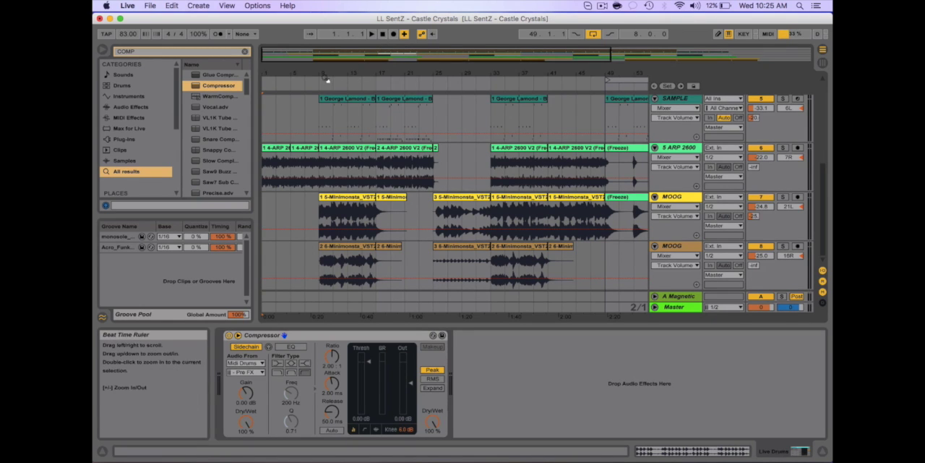
key(space)
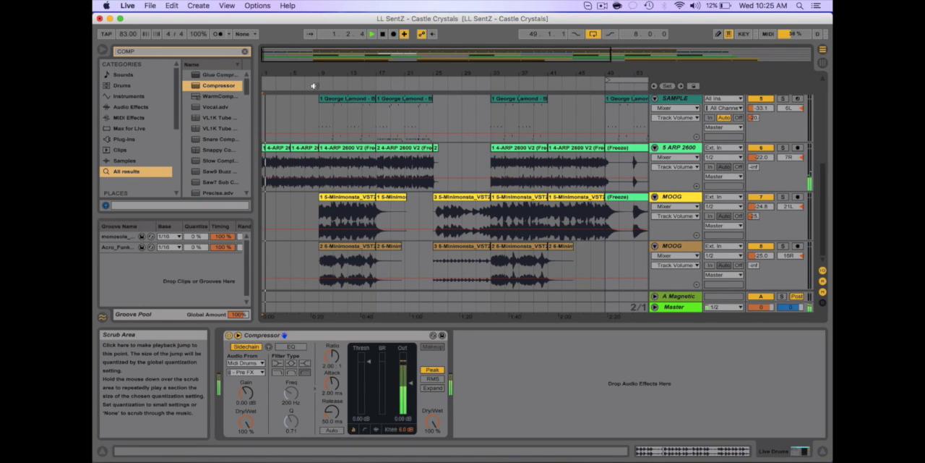
click(313, 85)
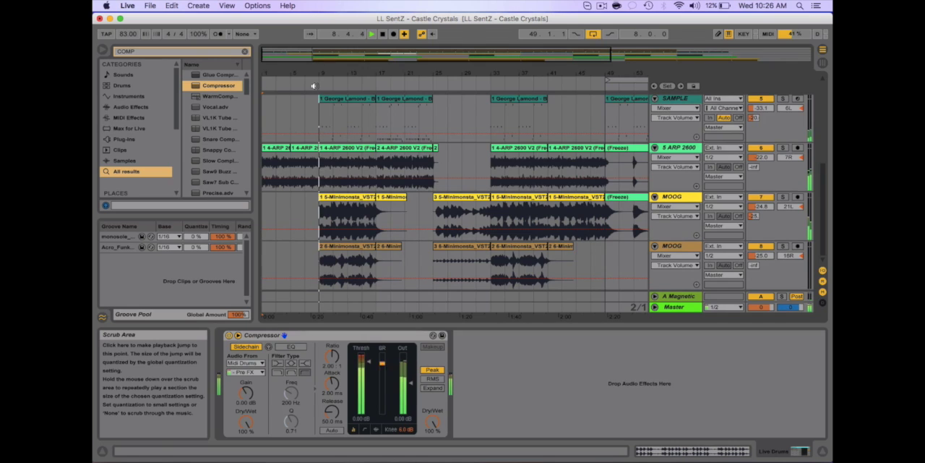
key(Tab)
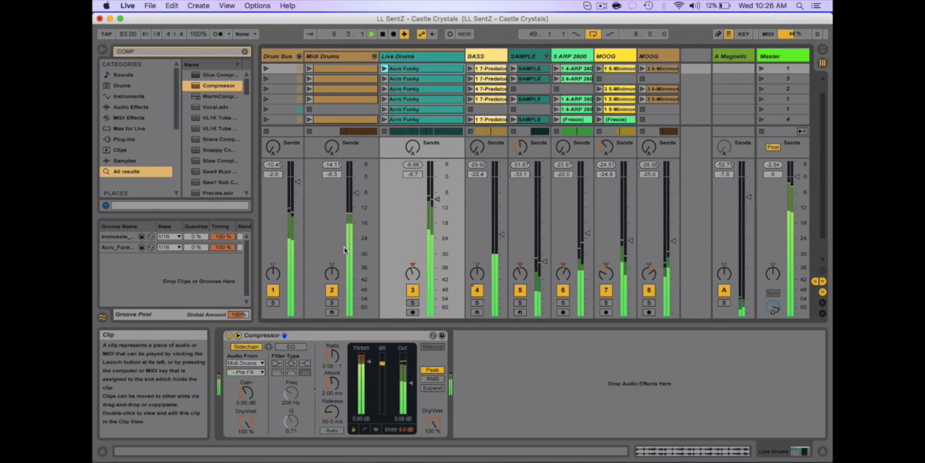
click(272, 302)
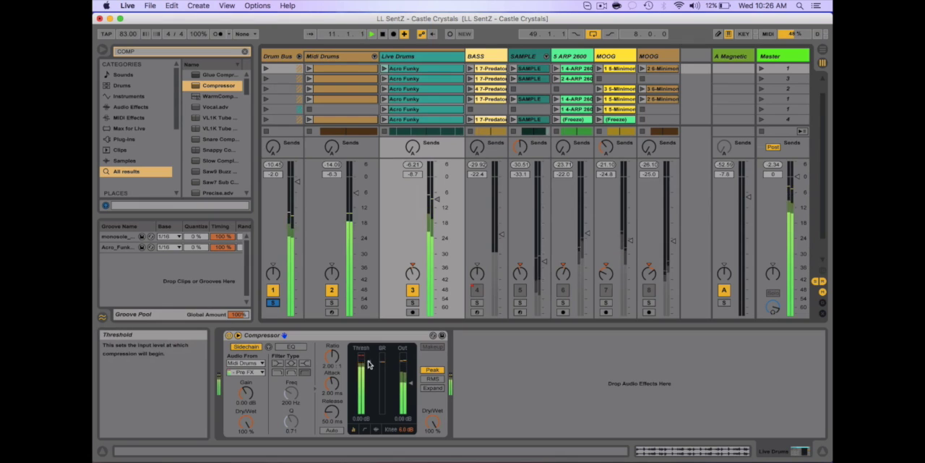
- Mute the Midi Drums track and lower the Compressor's threshold to about -6.84 dB
drag(375, 367, 376, 374)
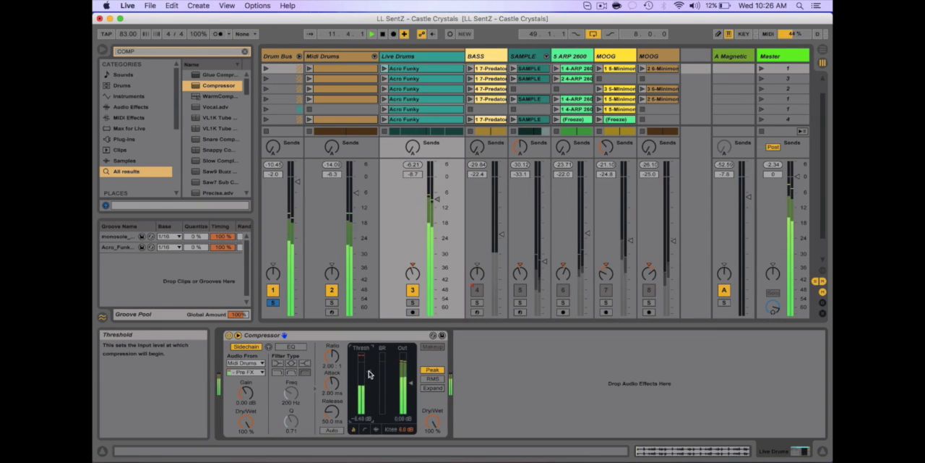
click(332, 291)
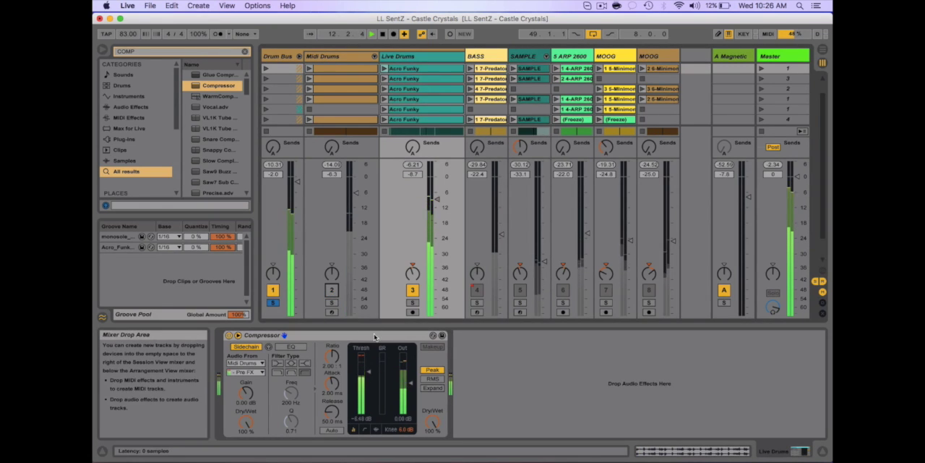
drag(370, 373, 370, 373)
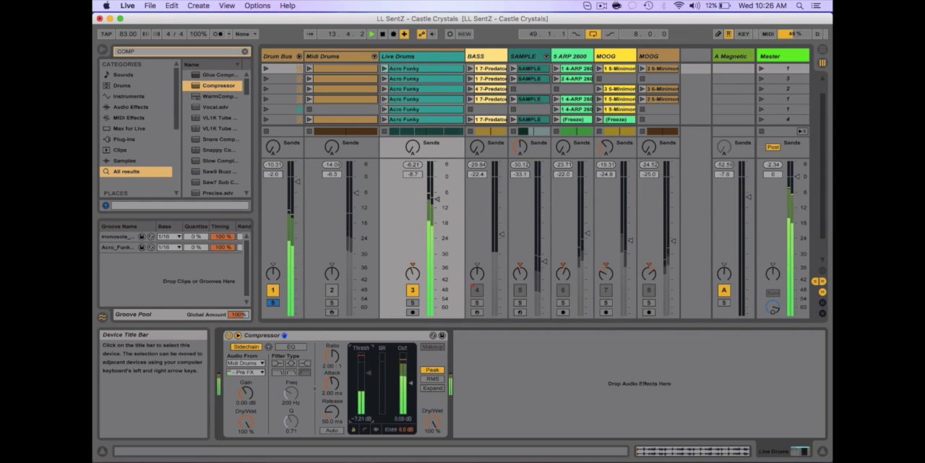
drag(369, 373, 369, 372)
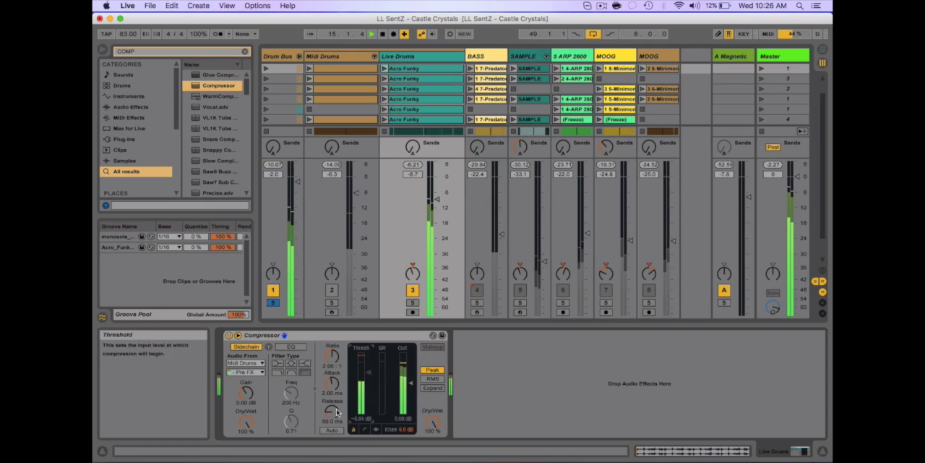
- Set the Compressor's release to 137 ms, ratio to 4.06:1 and attack to 0.01 ms
drag(332, 410, 331, 402)
drag(331, 361, 331, 355)
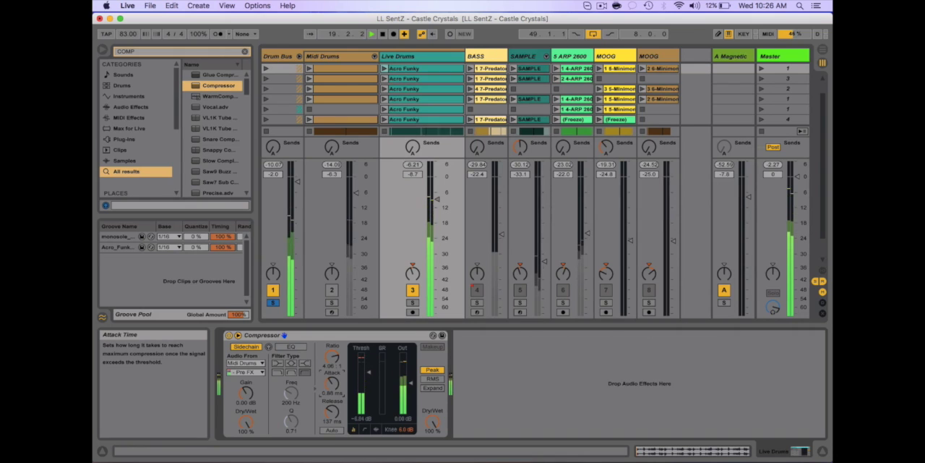
drag(331, 383, 331, 386)
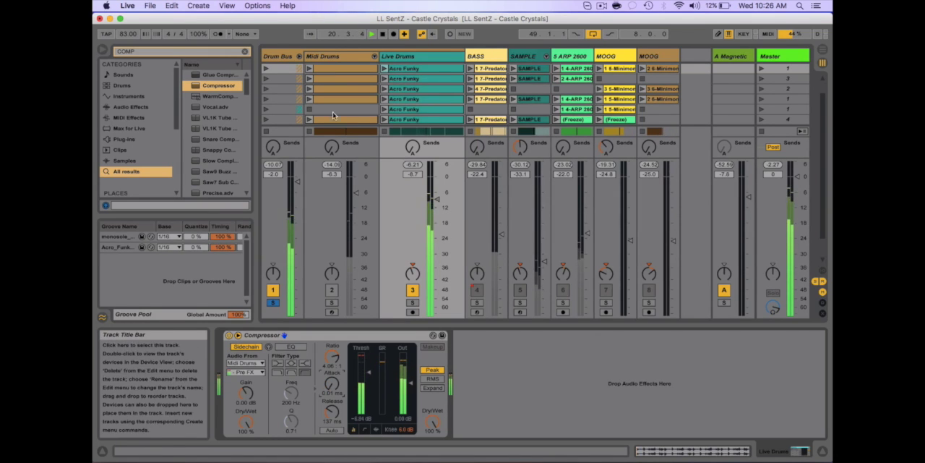
- Unmute Midi Drums, set the Compressor's threshold to -7.21 dB, then unsolo the Drum Bus and stop playback
click(332, 290)
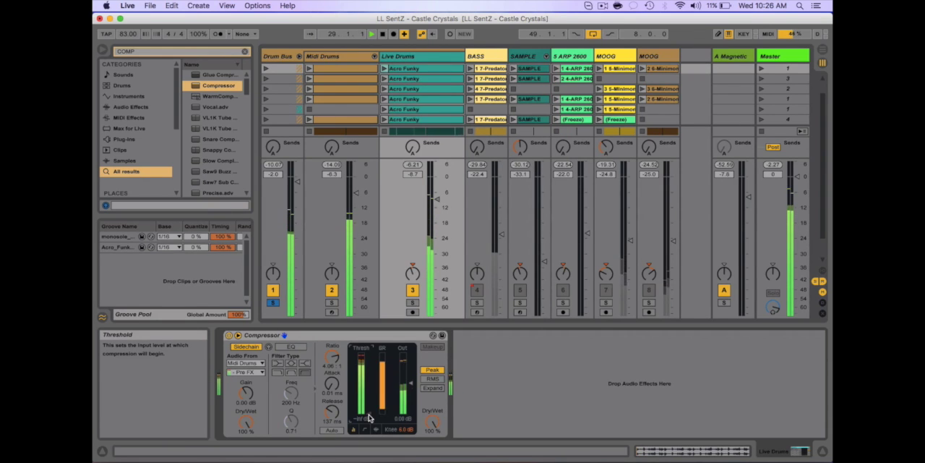
drag(367, 420, 367, 376)
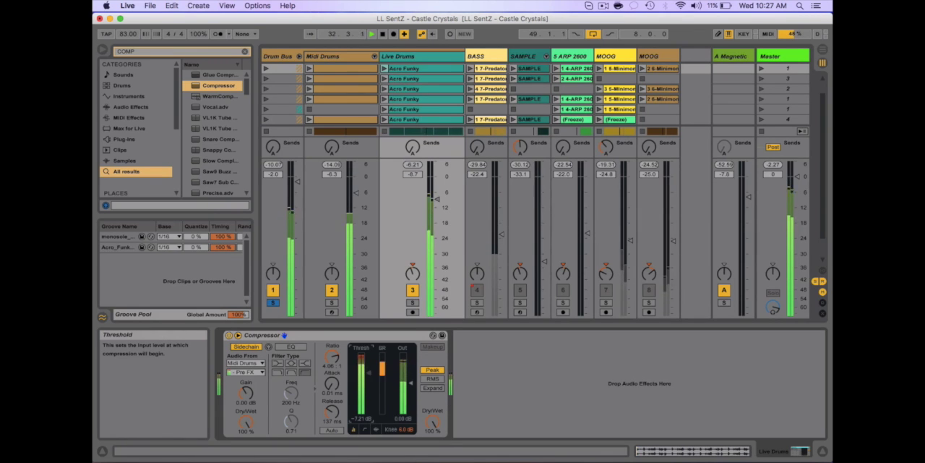
click(273, 302)
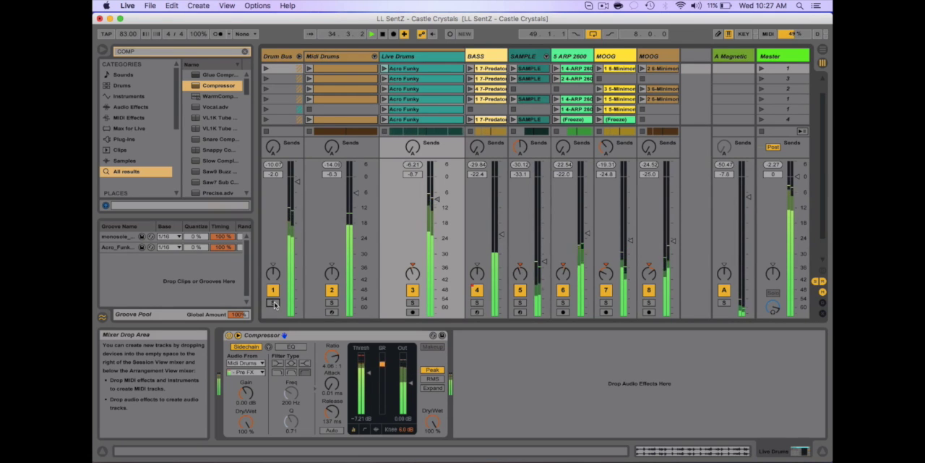
key(space)
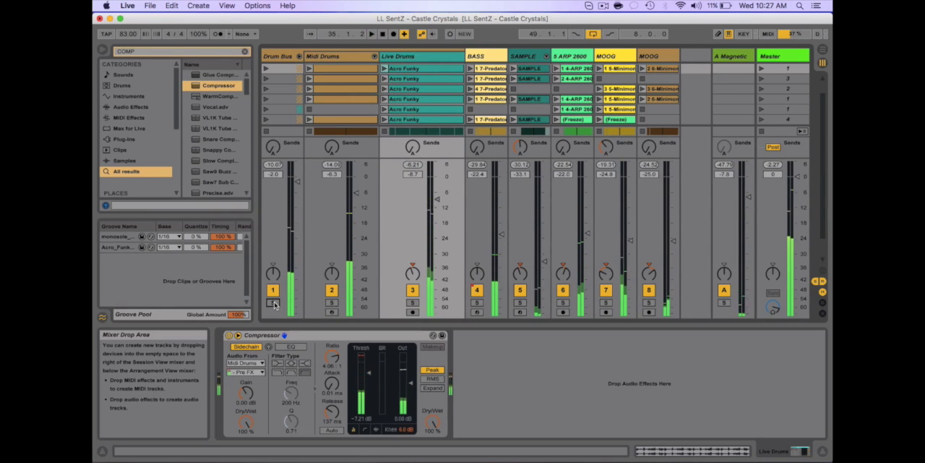
- Search the browser for AUTO and add an Auto Filter after the Compressor on Live Drums
key(super+f)
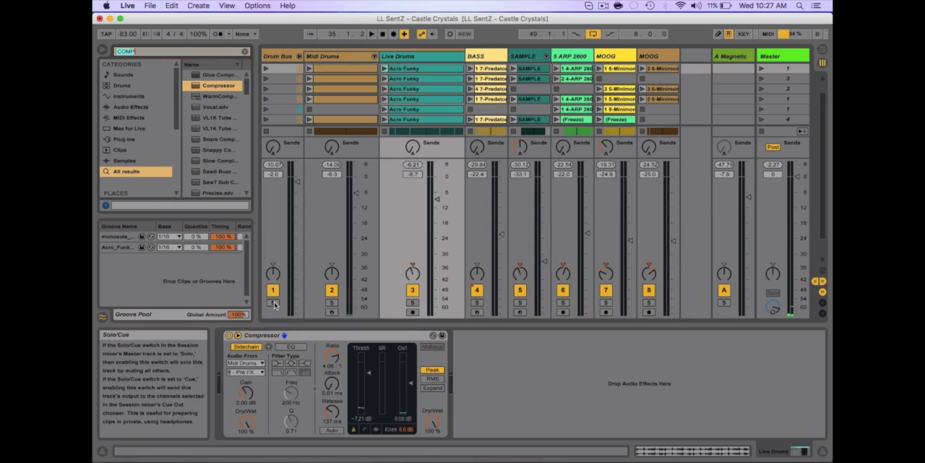
text(AUTO)
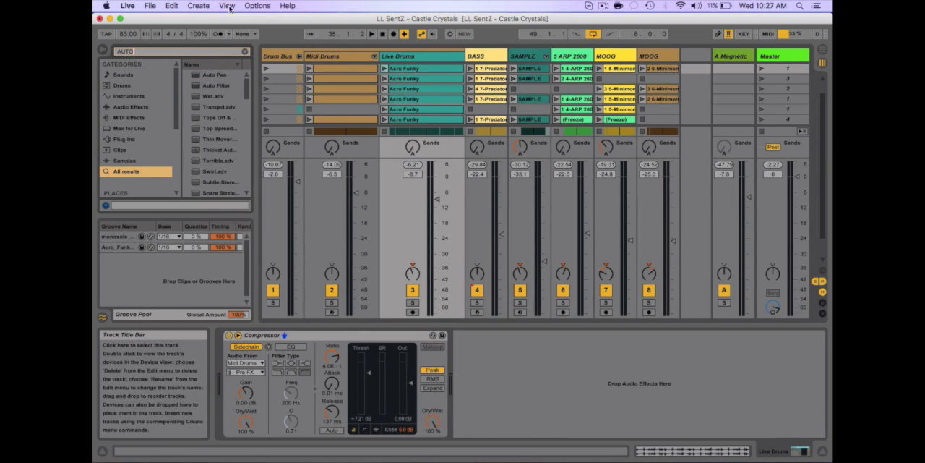
click(215, 86)
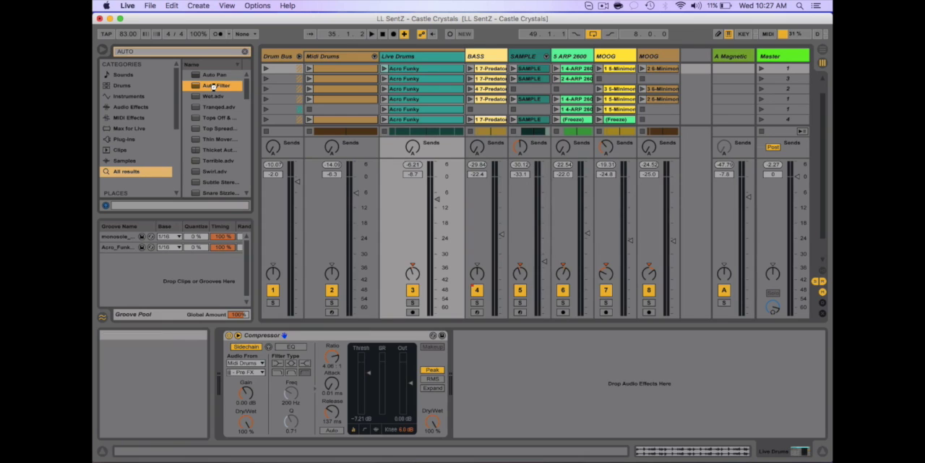
double_click(215, 86)
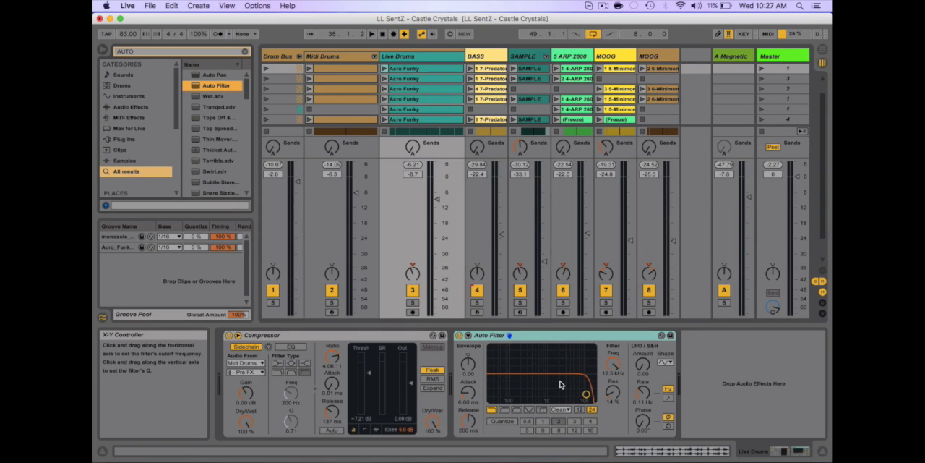
- Switch the Auto Filter to highpass and set its cutoff to about 107 Hz with 20% resonance during playback
click(505, 410)
key(space)
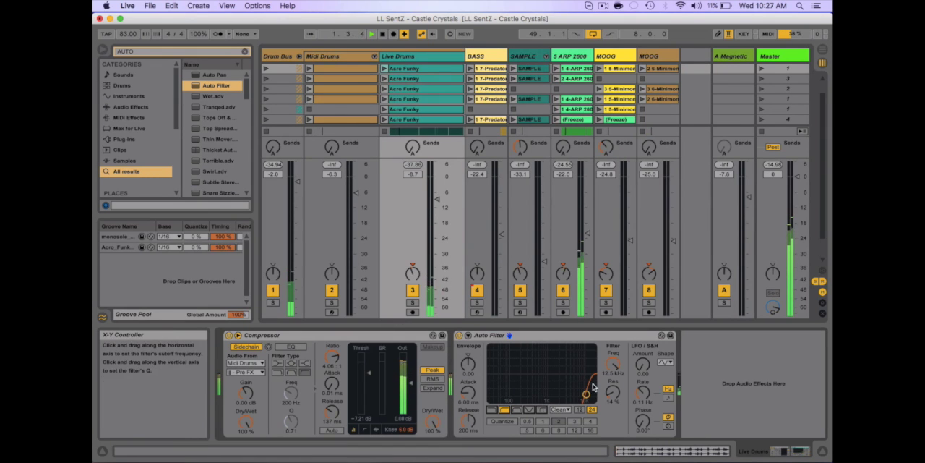
drag(586, 396, 509, 392)
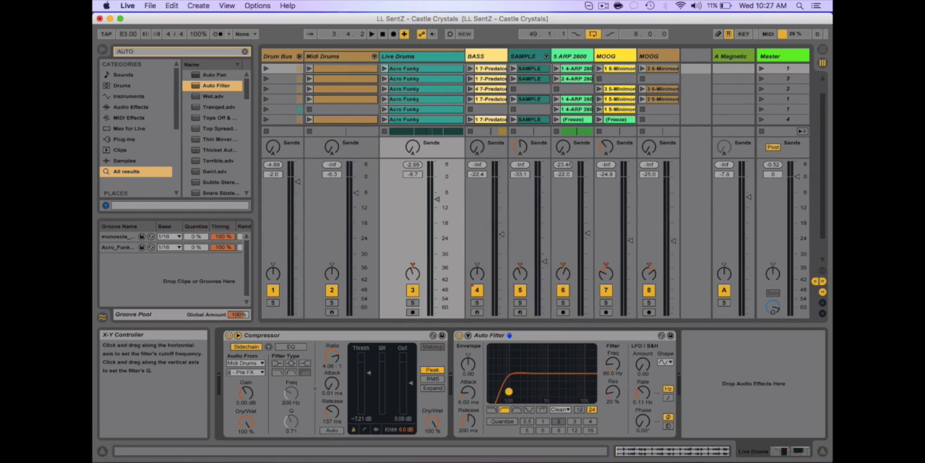
drag(508, 391, 512, 390)
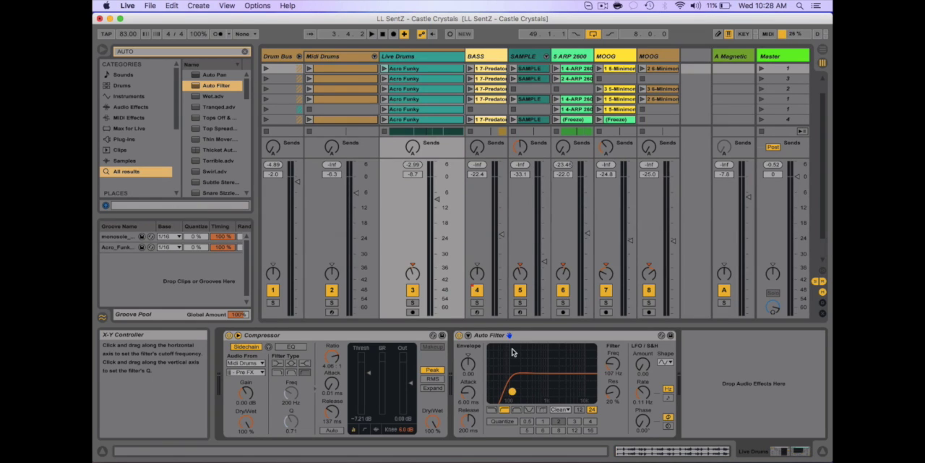
- Audition Live Drums soloed while setting the Auto Filter to about 128 Hz, 23% resonance and the MS2 circuit type
key(space)
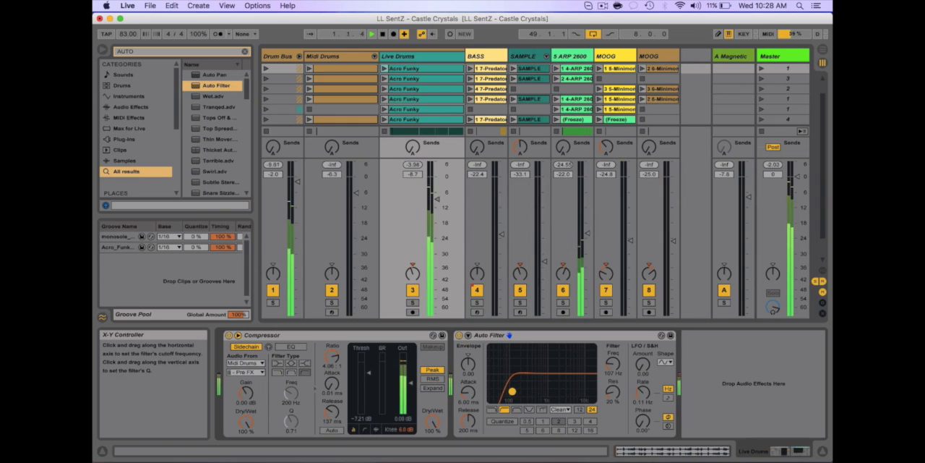
click(412, 302)
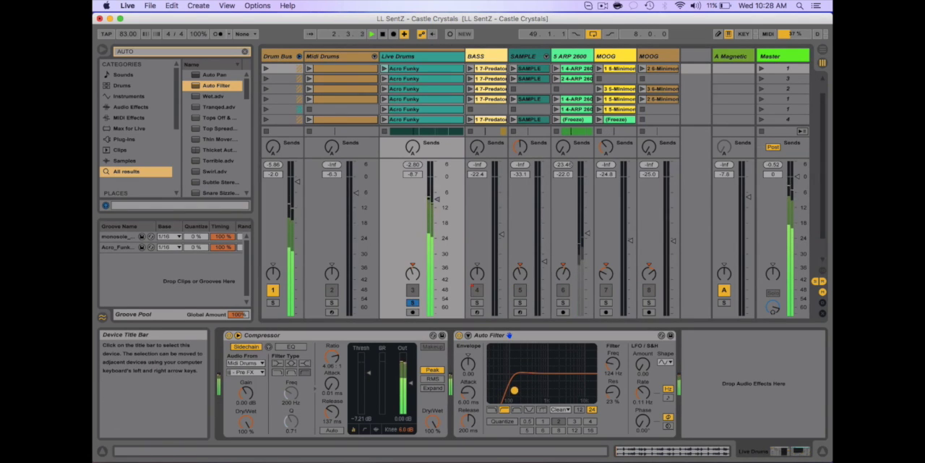
click(561, 409)
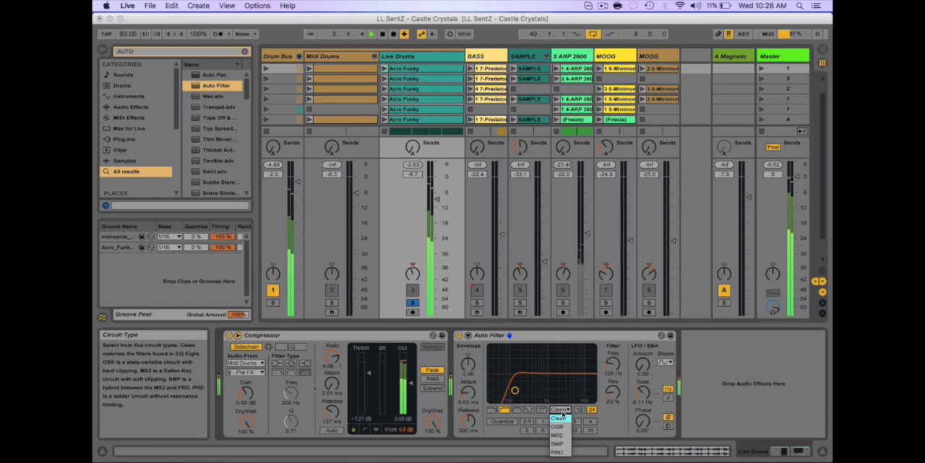
click(558, 434)
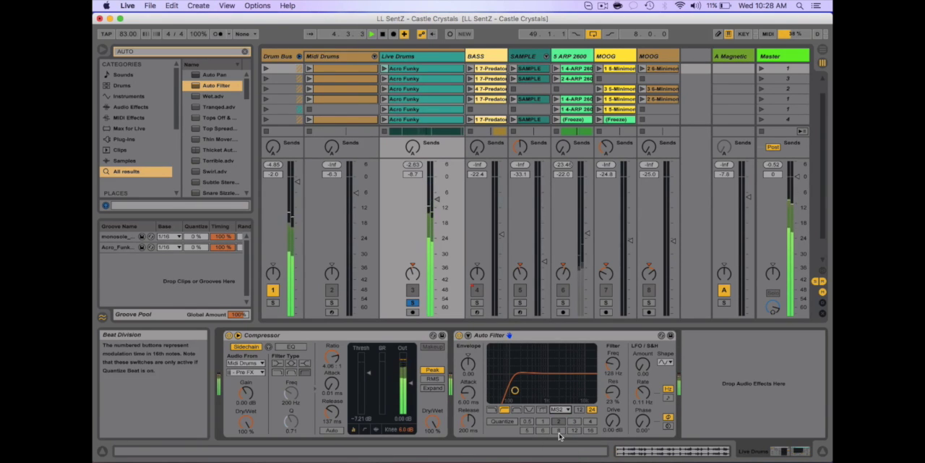
key(space)
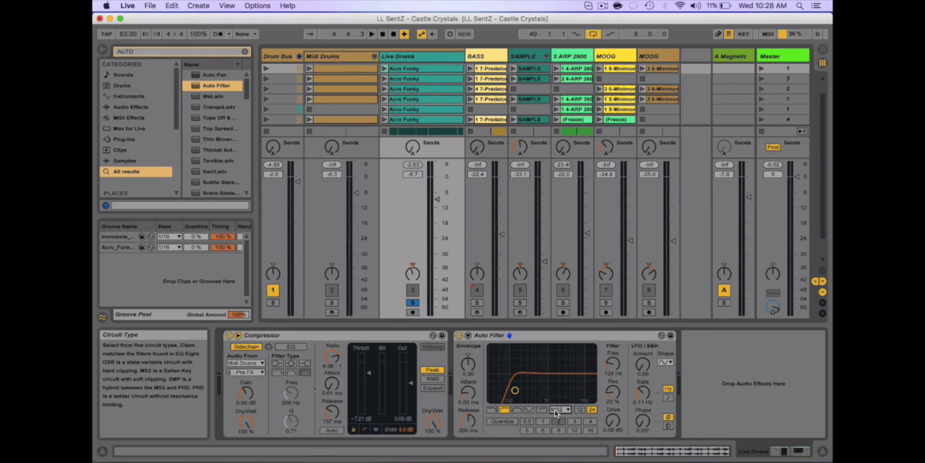
- During playback, set the Auto Filter's drive to 5.52 dB, envelope amount to 26.2, cutoff to about 171 Hz and resonance to 37%
key(space)
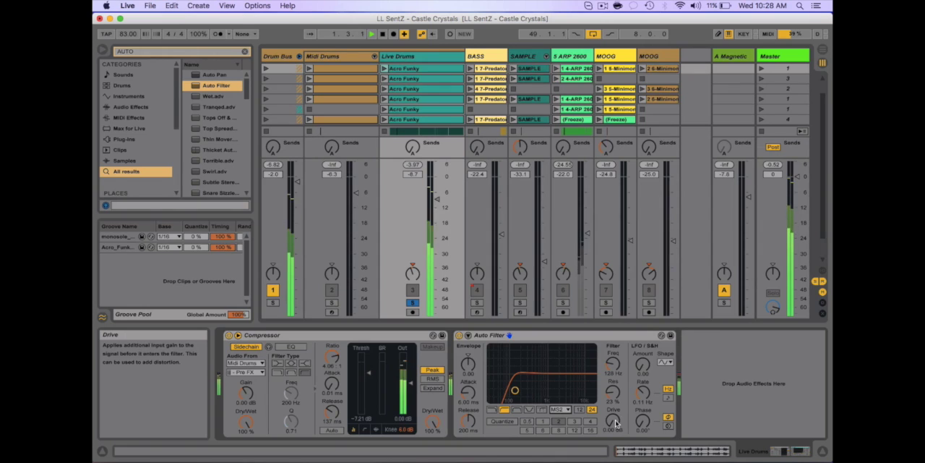
drag(615, 424, 615, 411)
drag(515, 390, 519, 384)
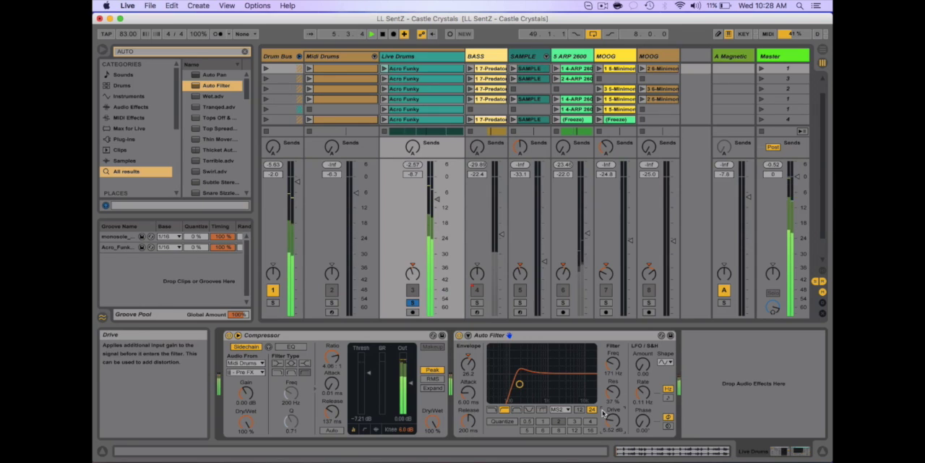
- Choose the triangle LFO shape in the Auto Filter, set the LFO amount to about 16.9 and the envelope attack to 2.47 ms
click(665, 361)
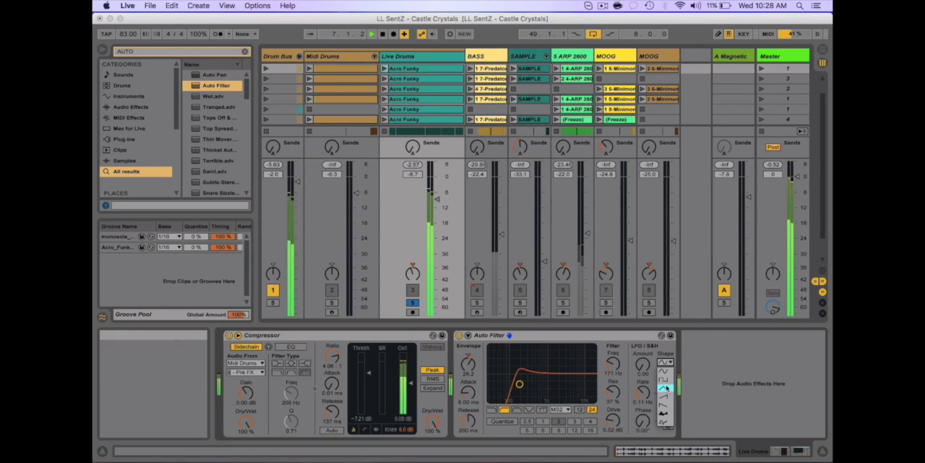
click(666, 388)
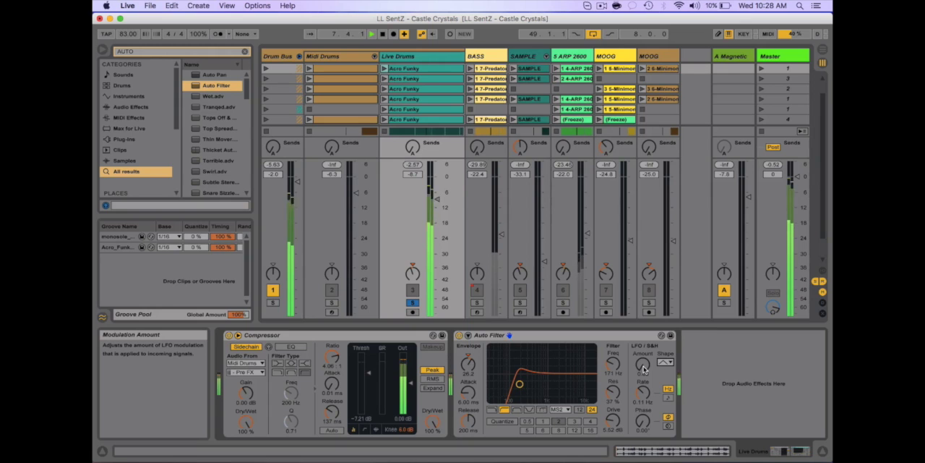
drag(643, 367, 643, 366)
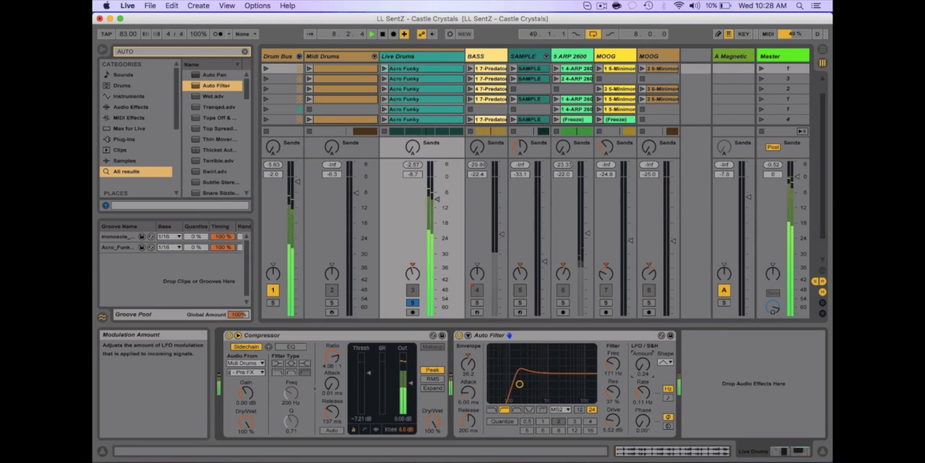
drag(643, 366, 643, 352)
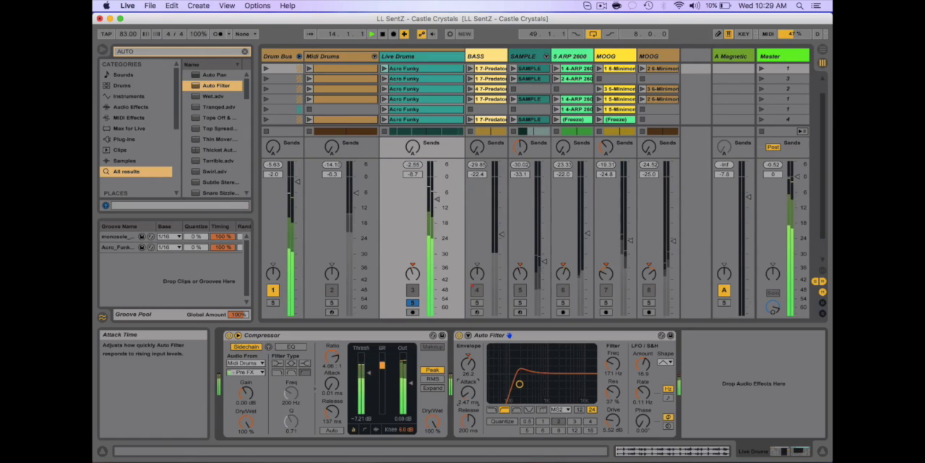
- Set the Auto Filter's cutoff to about 138 Hz with 45% resonance, then unsolo Live Drums and stop playback
drag(519, 384, 516, 381)
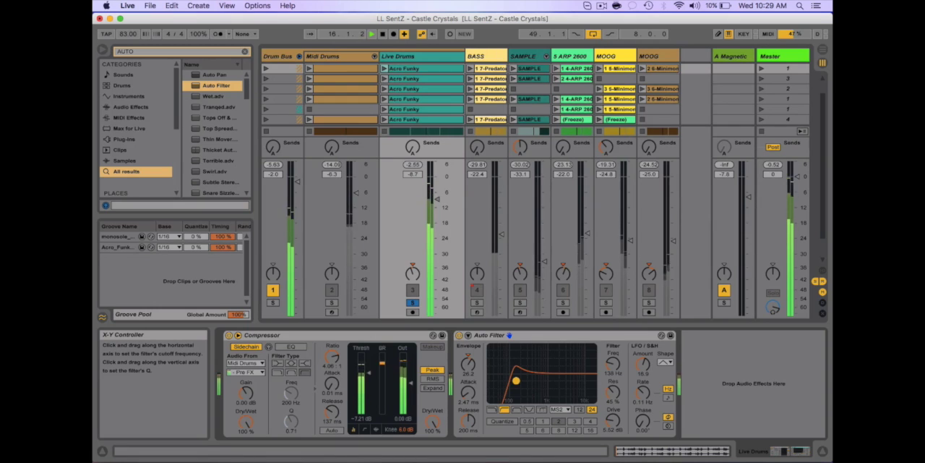
click(412, 302)
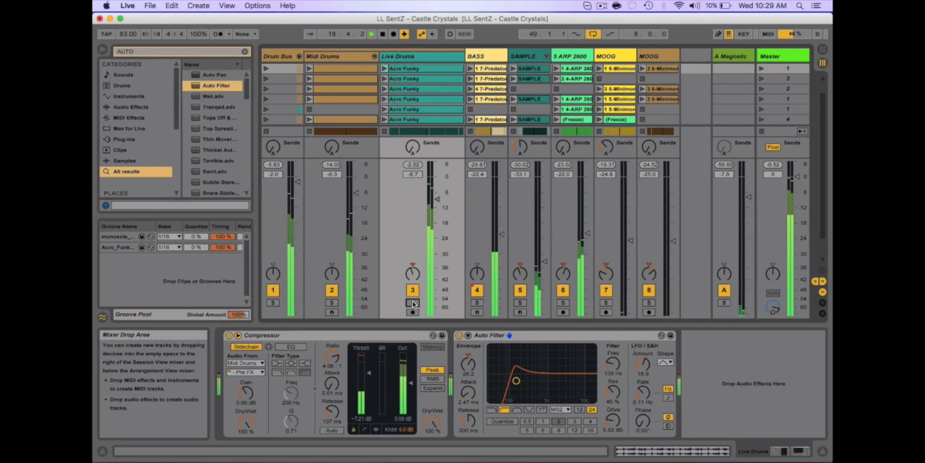
key(space)
- Search the browser for AUTO, add an Auto Pan after the Auto Filter and set its amount to about 65.1%
key(super+f)
text(AUTO)
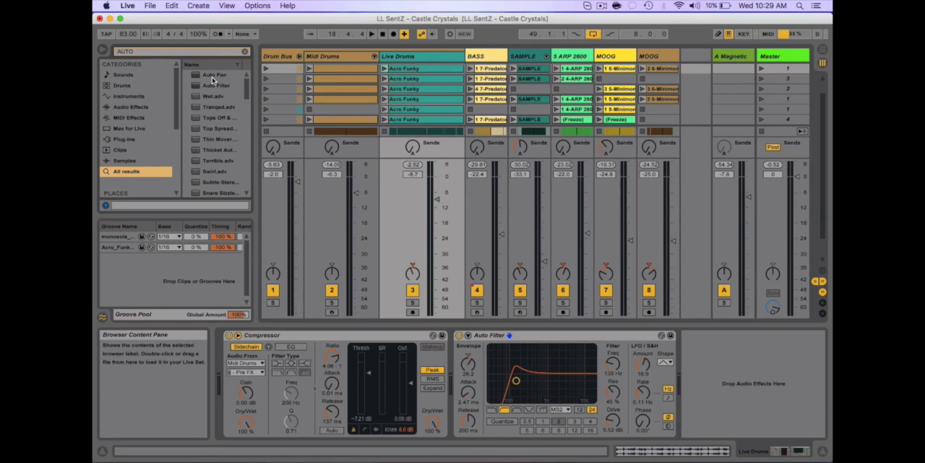
drag(213, 76, 718, 370)
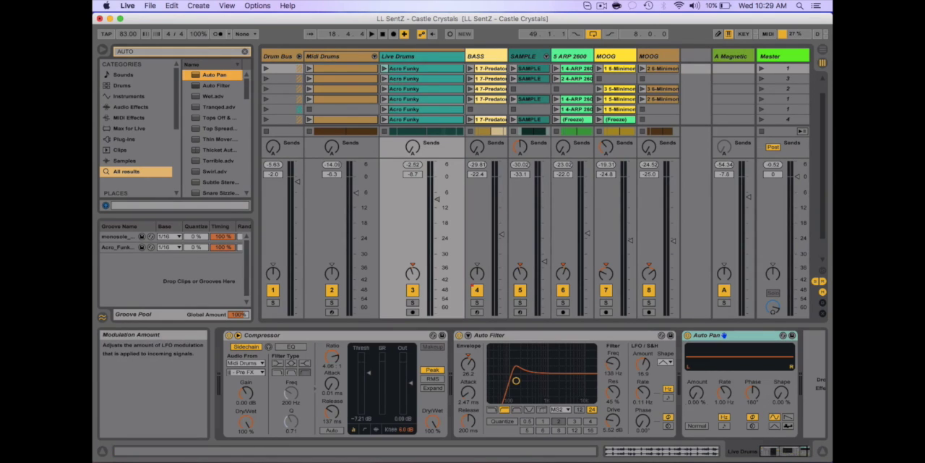
drag(696, 393, 696, 358)
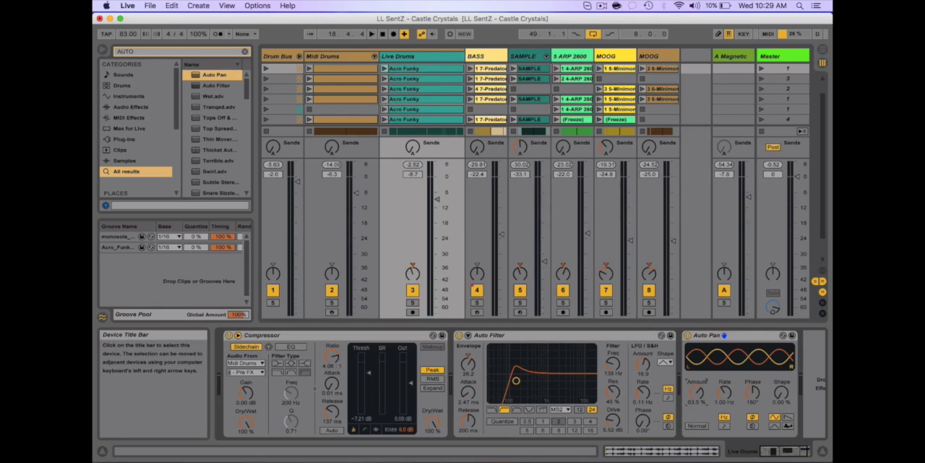
- Audition Live Drums soloed while setting the Auto Pan's rate to 0.48 Hz, phase to 123° and shape to 23.8%, then unsolo and stop playback
key(space)
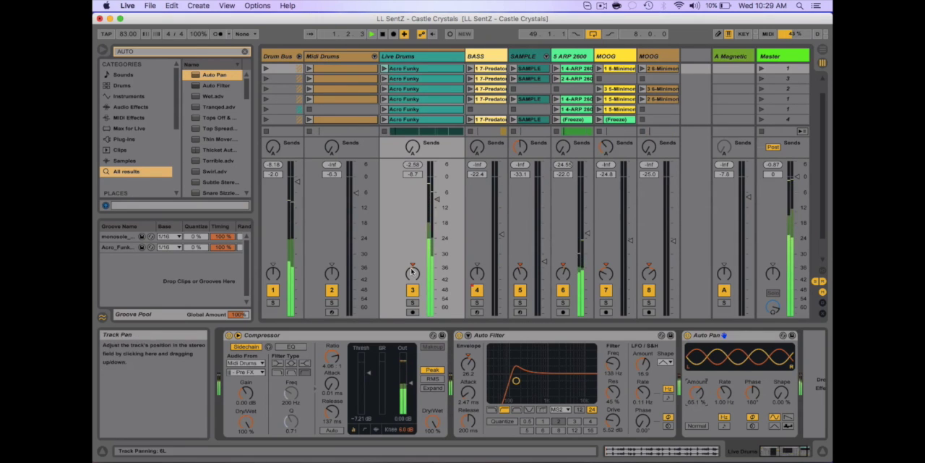
click(412, 302)
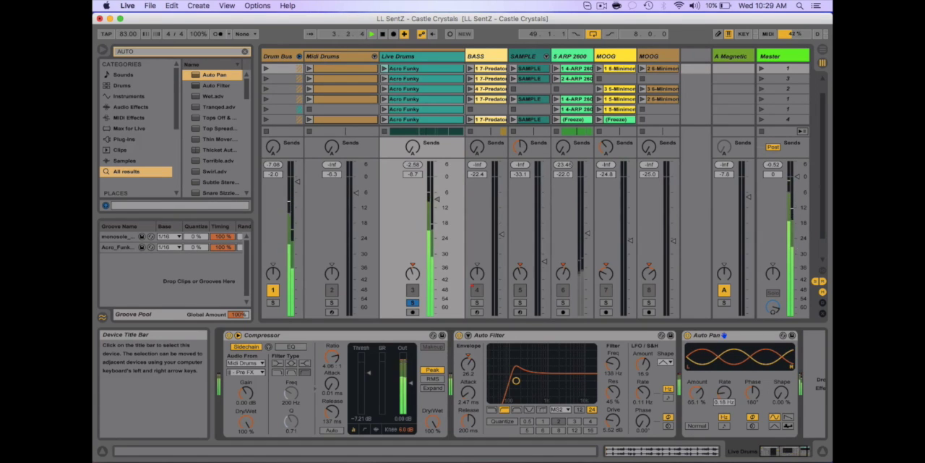
drag(724, 392, 754, 411)
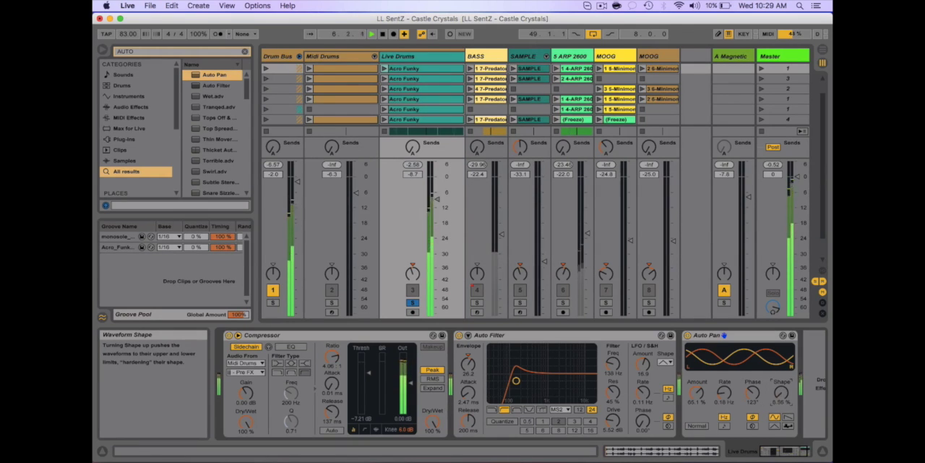
drag(781, 393, 781, 389)
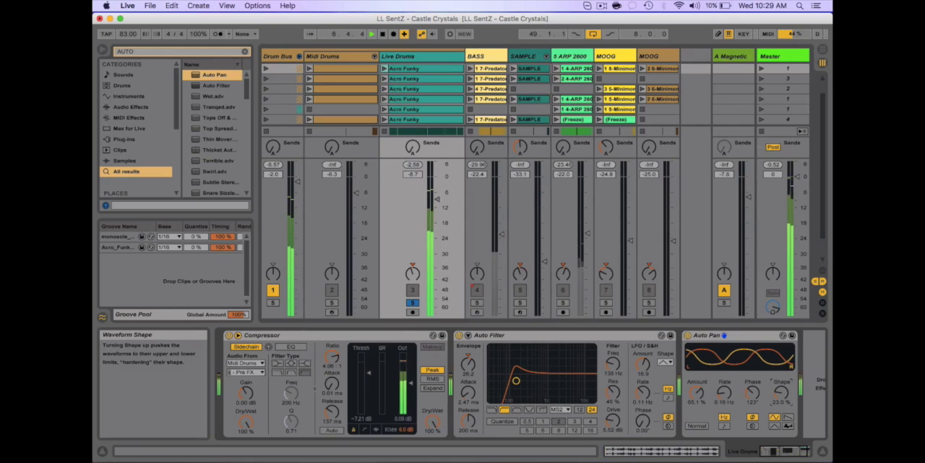
drag(724, 392, 724, 380)
click(412, 302)
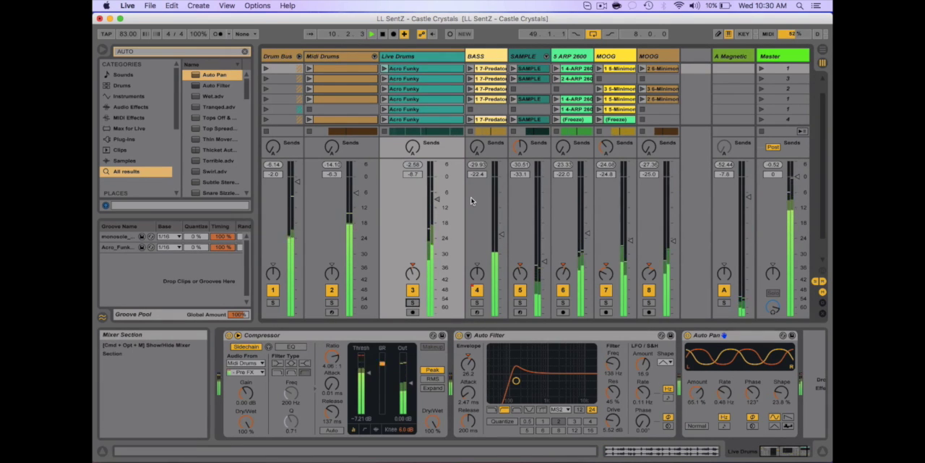
key(space)
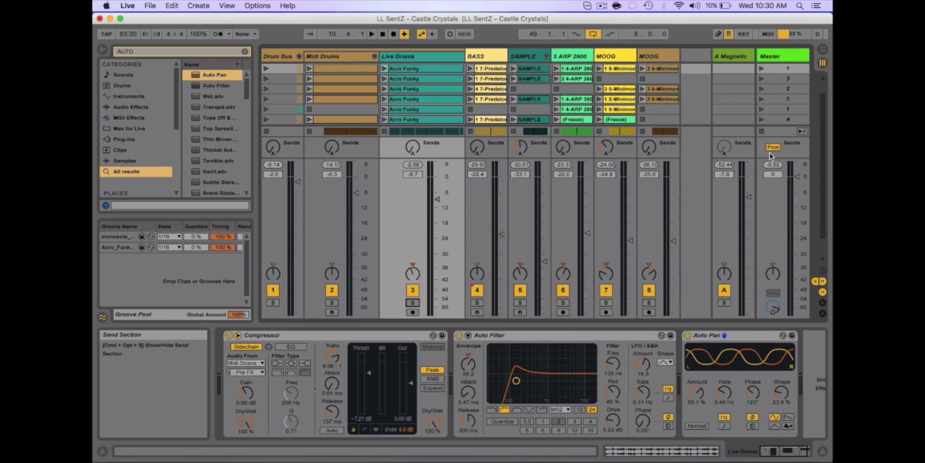
- Show the A Magnetic return's devices and raise the Live Drums send A to about halfway while playing the track soloed, then stop playback
click(726, 56)
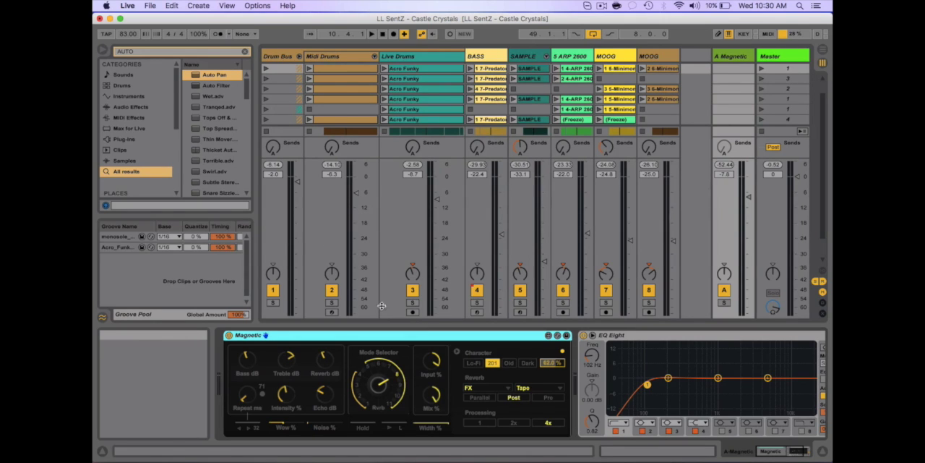
click(413, 302)
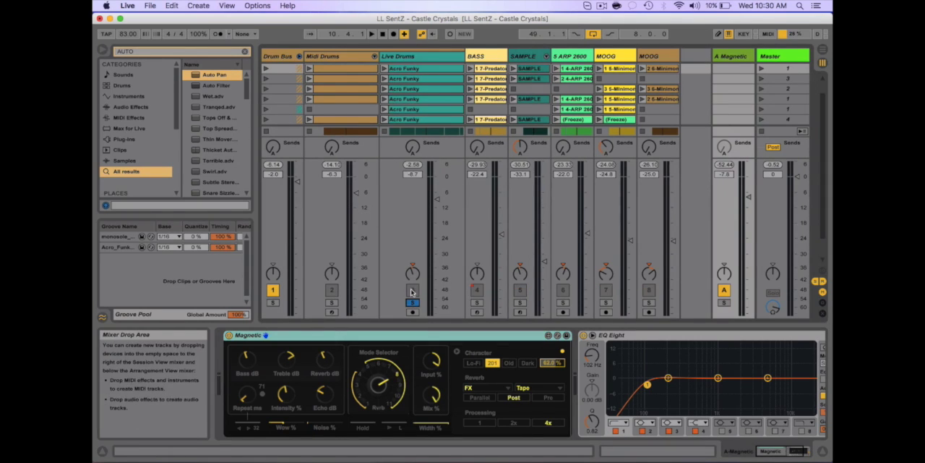
key(space)
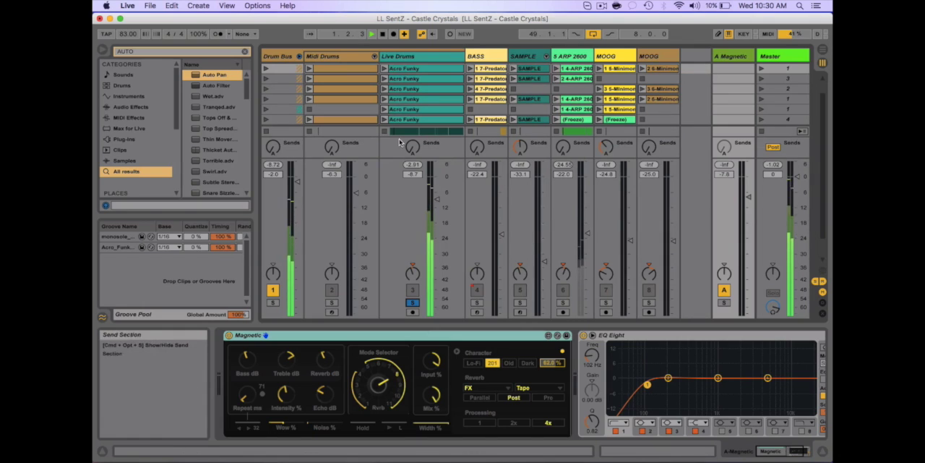
drag(413, 147, 413, 124)
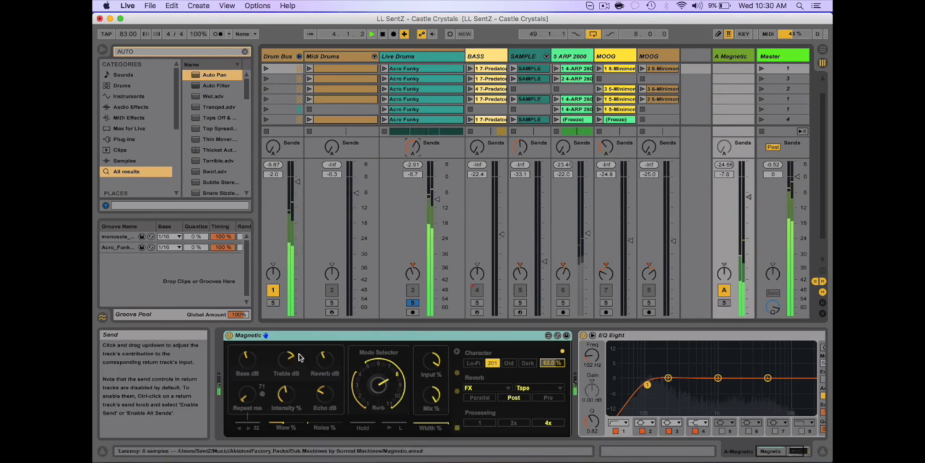
key(space)
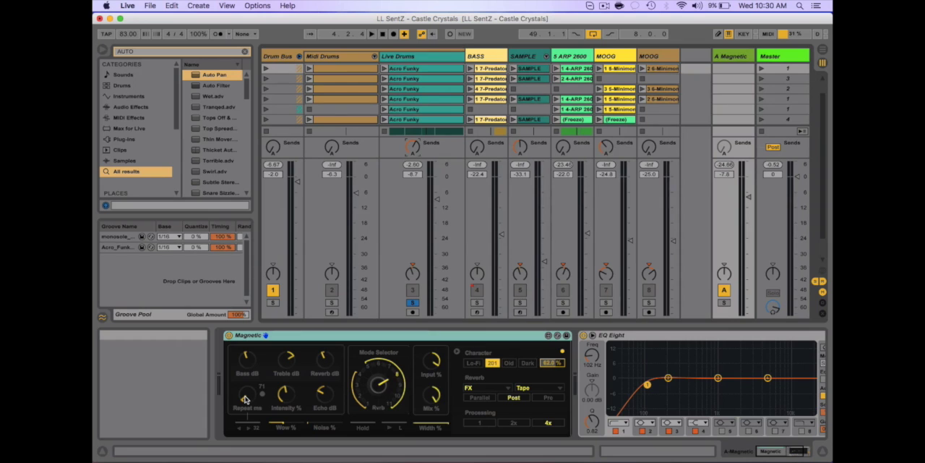
- During playback, set the Magnetic delay's repeat time to 48 ms and its character amount to about 63.6%
key(space)
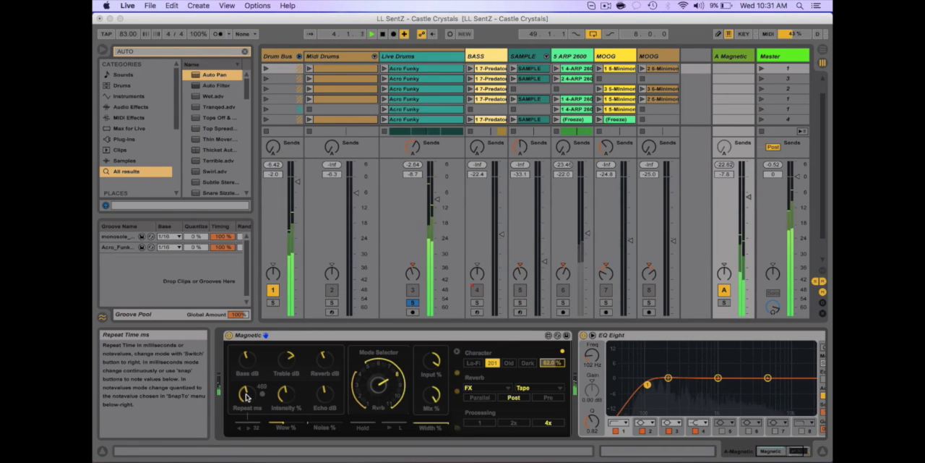
drag(247, 397, 246, 432)
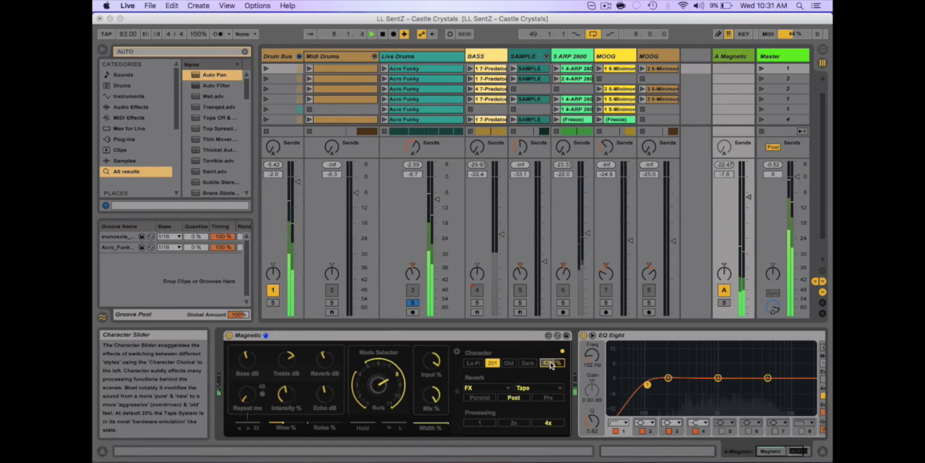
drag(548, 366, 549, 363)
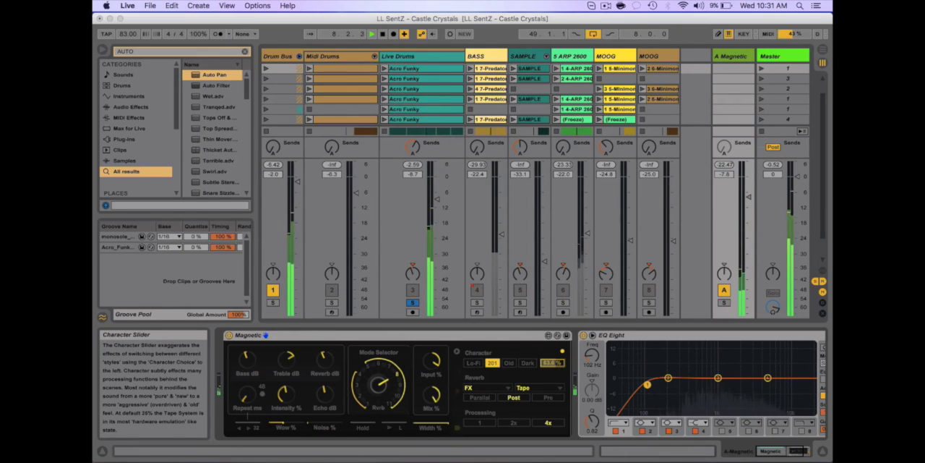
- Unsolo Live Drums and lower its track volume to -12.7 dB to balance it against the full mix
click(412, 303)
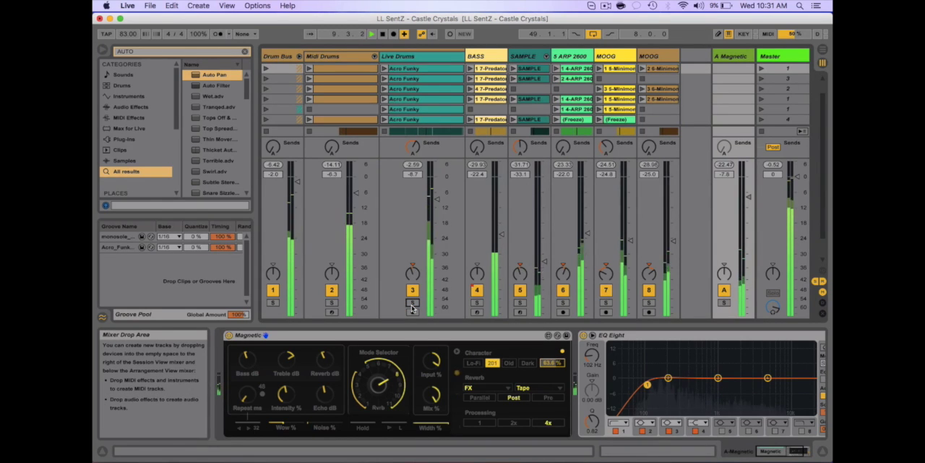
drag(438, 209, 437, 213)
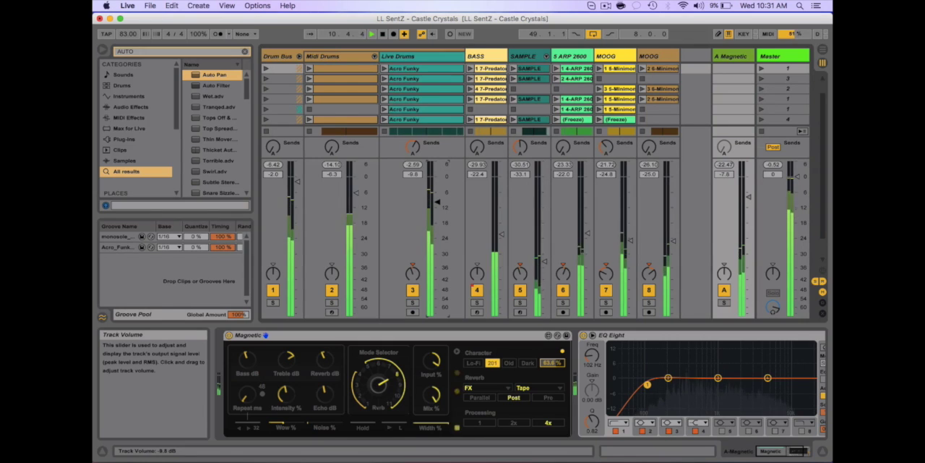
click(437, 210)
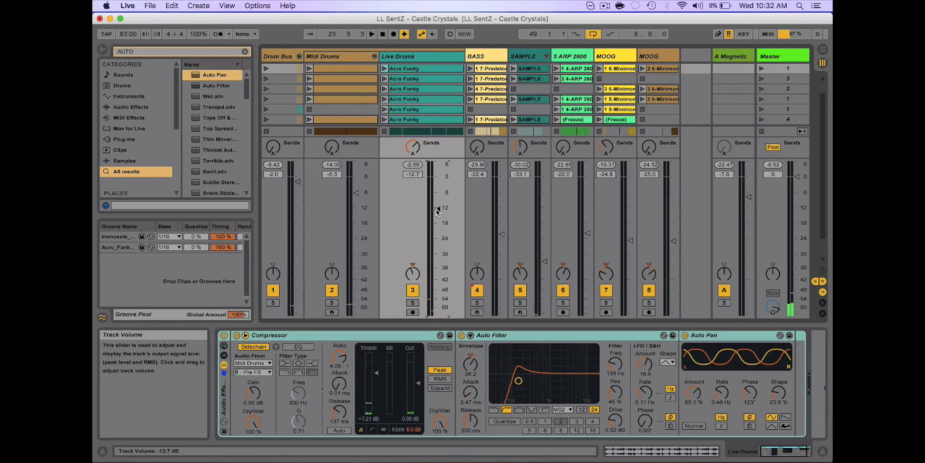